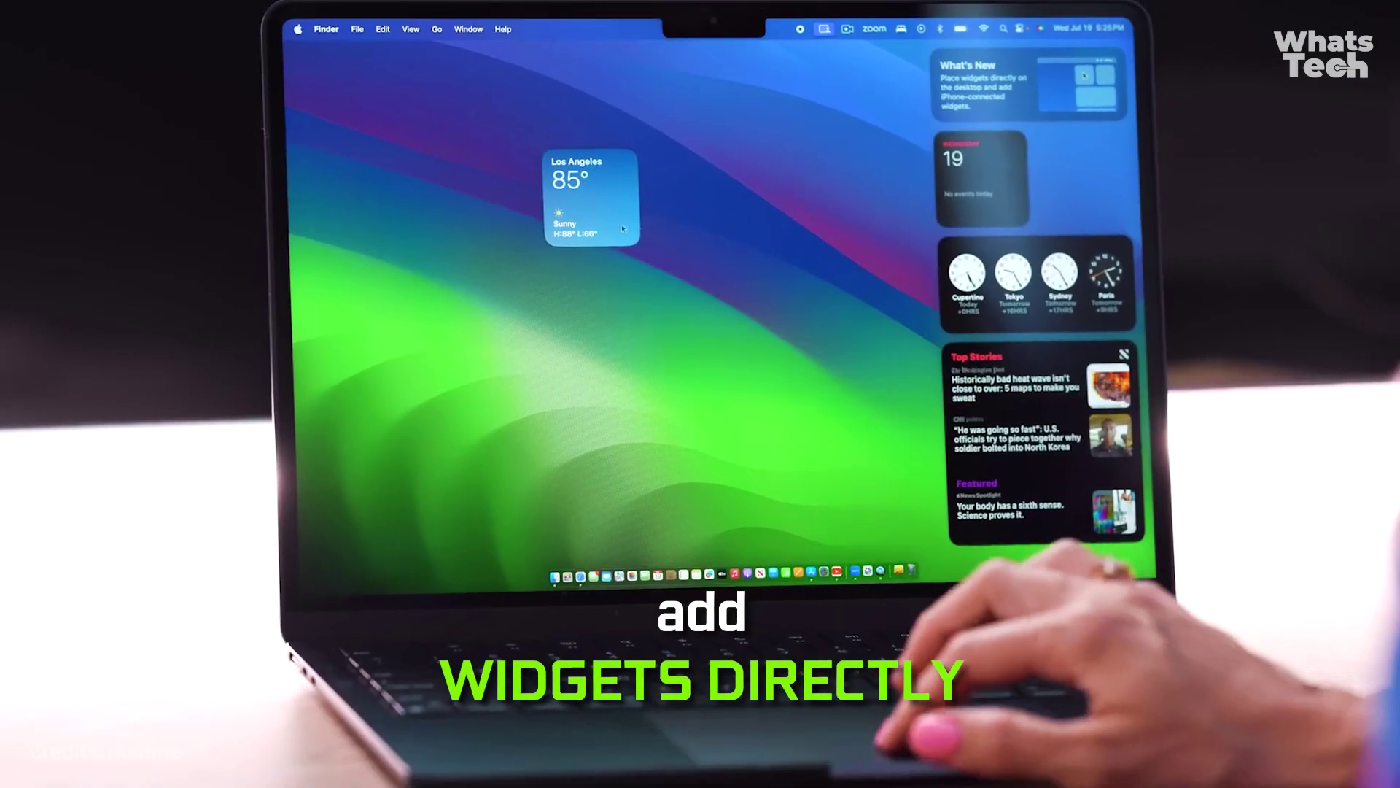
{"action": "left_click_drag", "start_coordinate": [1029, 282], "coordinate": [468, 238]}
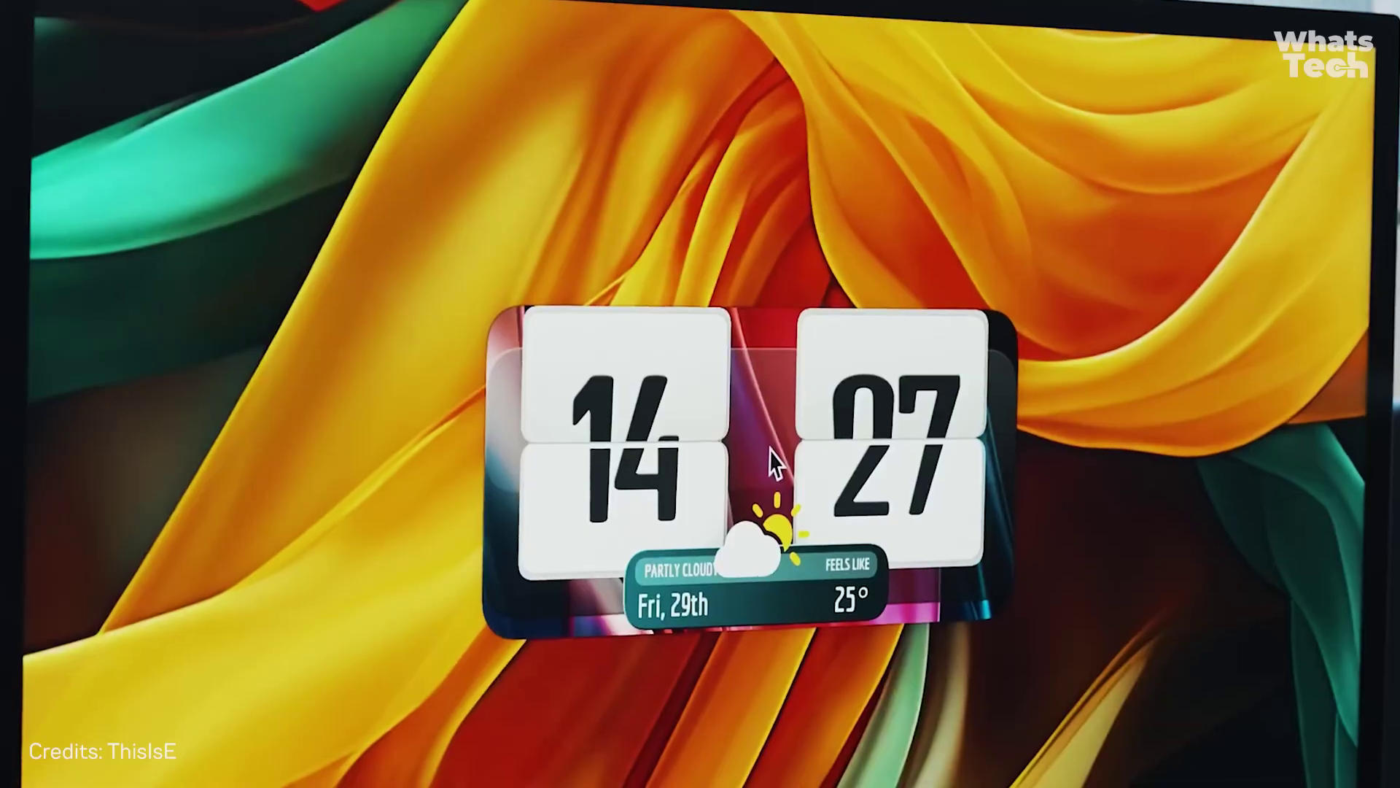
{"action": "left_click", "coordinate": [770, 448]}
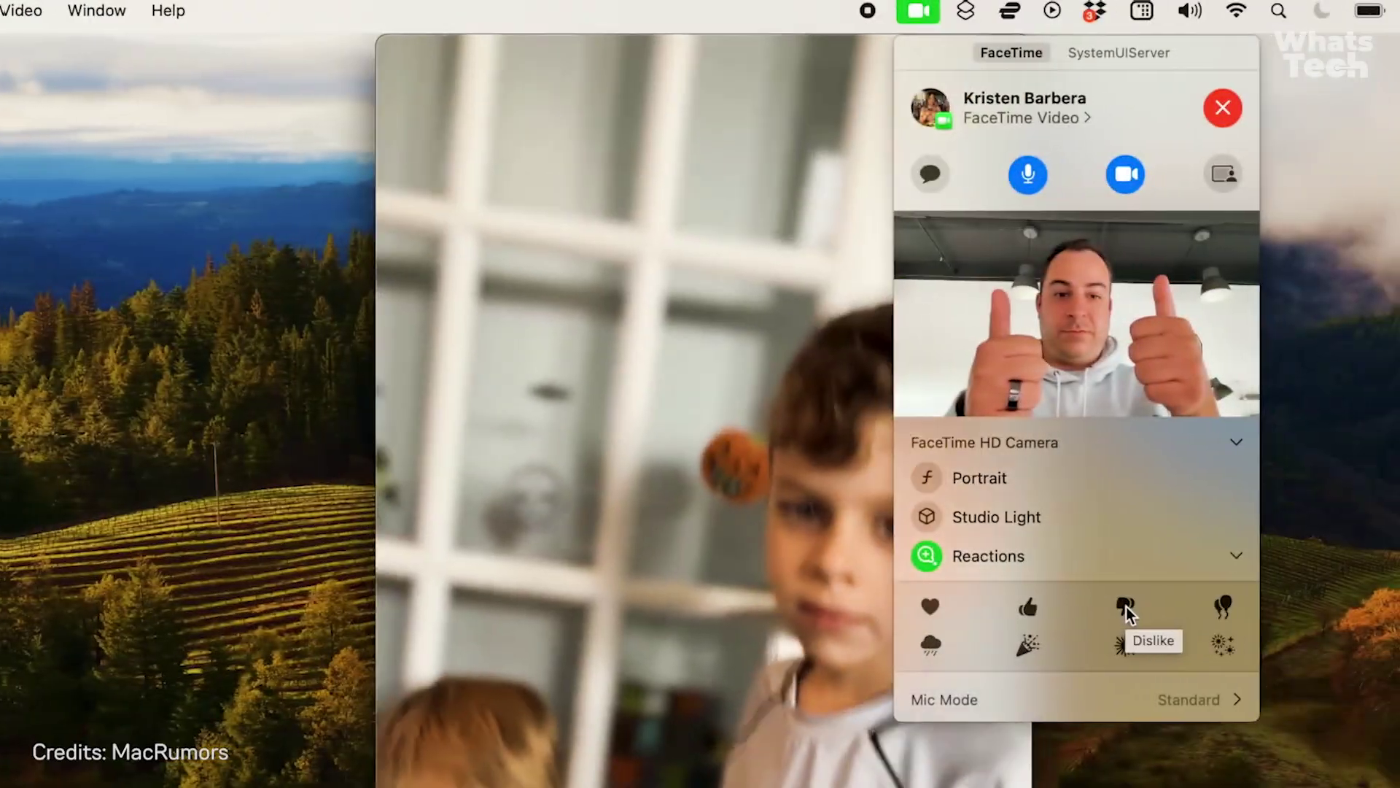